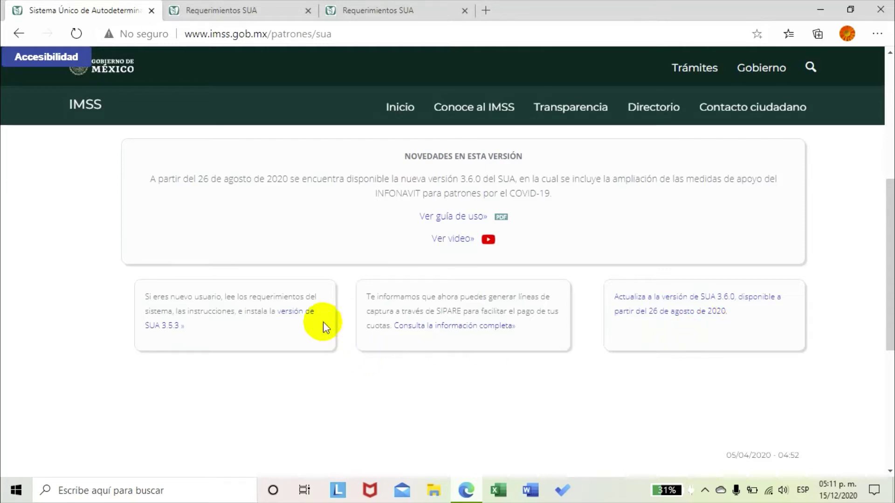
Open the new-user page for SUA version 3.5.3 and its installation instructions, and return to the new-user page
{"action": "left_click", "coordinate": [304, 313]}
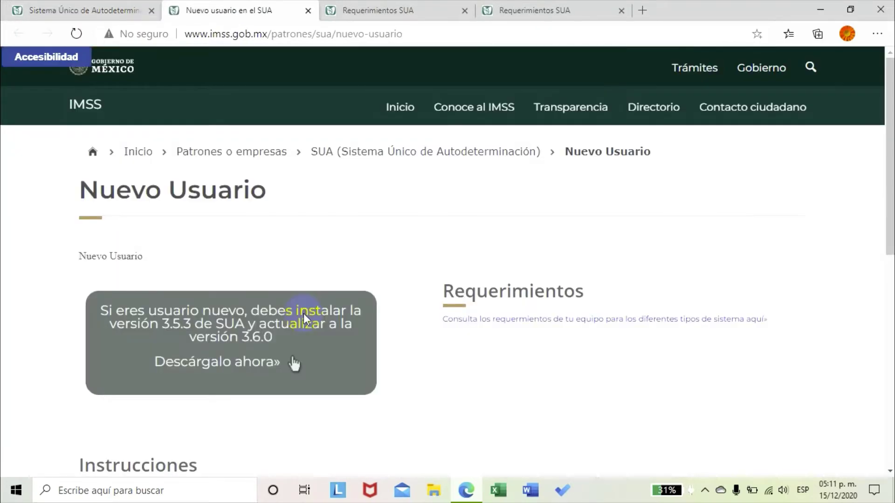
{"action": "scroll", "coordinate": [304, 313], "scroll_direction": "down", "scroll_amount": 2}
{"action": "scroll", "coordinate": [522, 422], "scroll_direction": "down", "scroll_amount": 2}
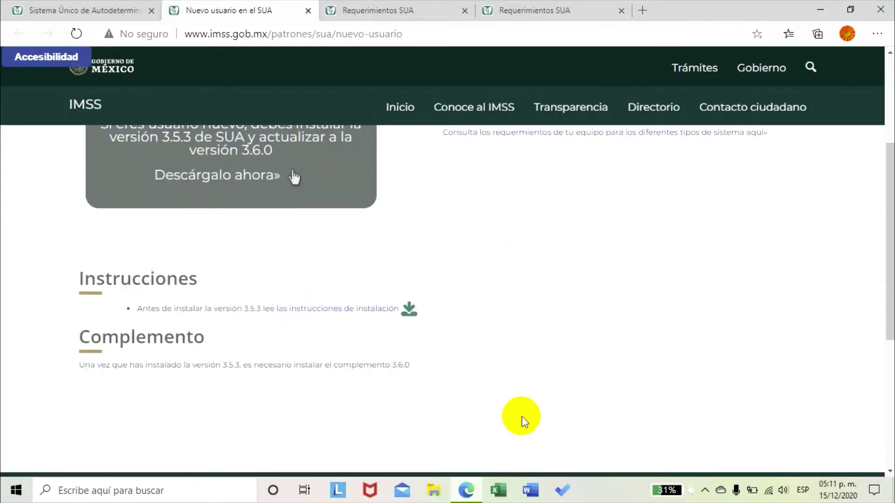
{"action": "left_click", "coordinate": [353, 318]}
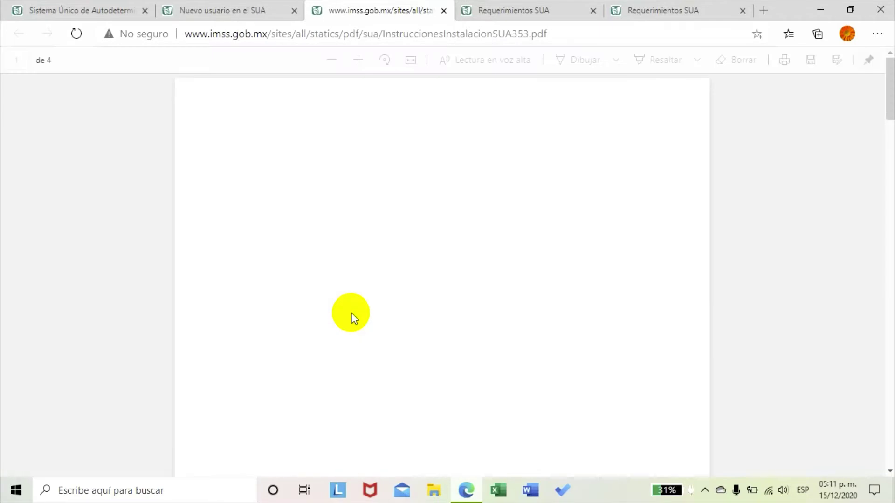
{"action": "left_click", "coordinate": [224, 9]}
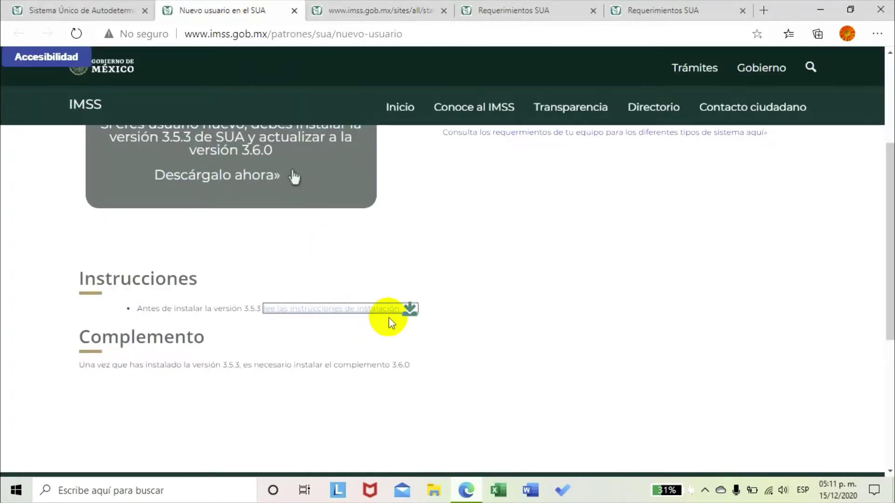
Download the SUA 3.5.3 installer from the new-user page and close the SUA requirements page
{"action": "scroll", "coordinate": [389, 321], "scroll_direction": "up", "scroll_amount": 5}
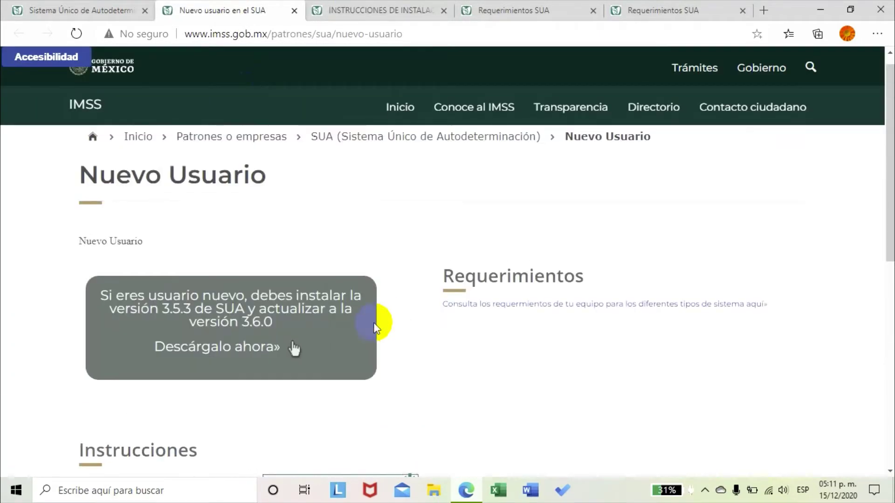
{"action": "left_click", "coordinate": [198, 350]}
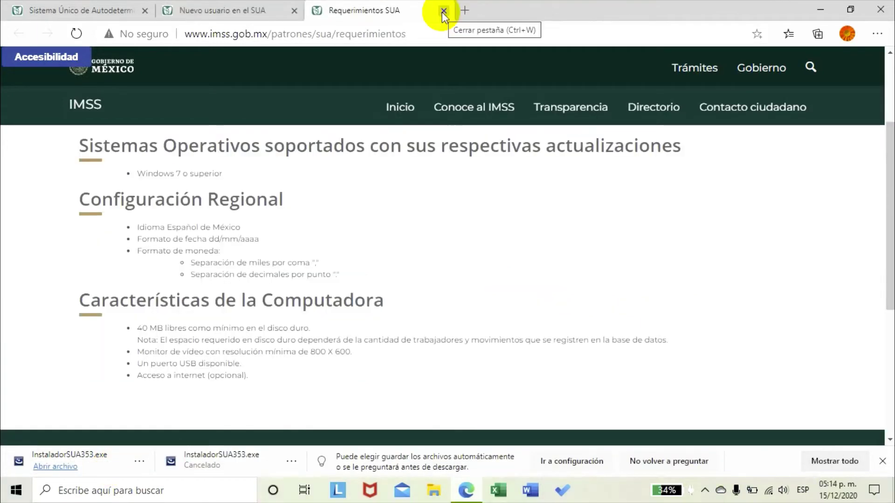
{"action": "left_click", "coordinate": [442, 10]}
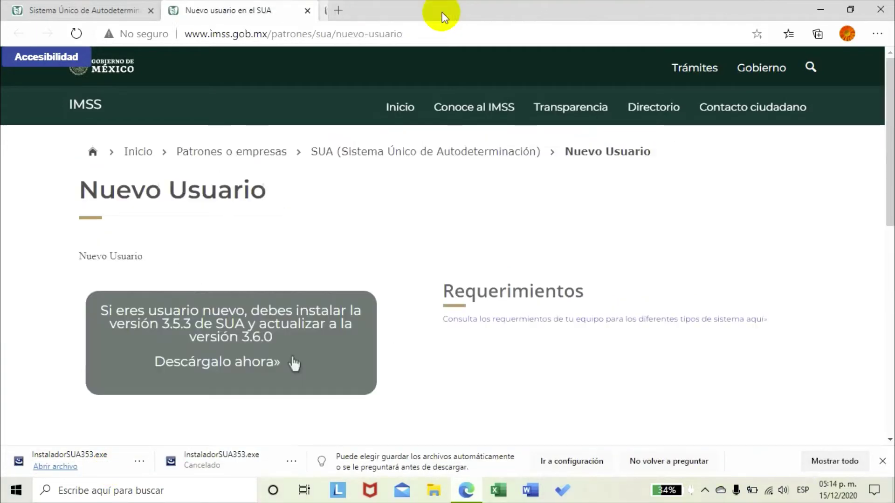
Run the downloaded InstaladorSUA353.exe and bring its installer forward
{"action": "left_click", "coordinate": [67, 467]}
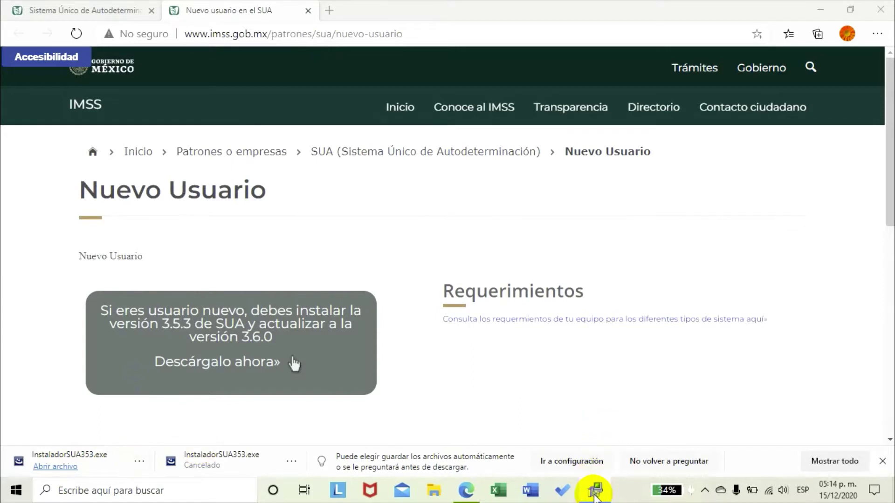
{"action": "left_click", "coordinate": [594, 495]}
{"action": "mouse_move", "coordinate": [596, 496]}
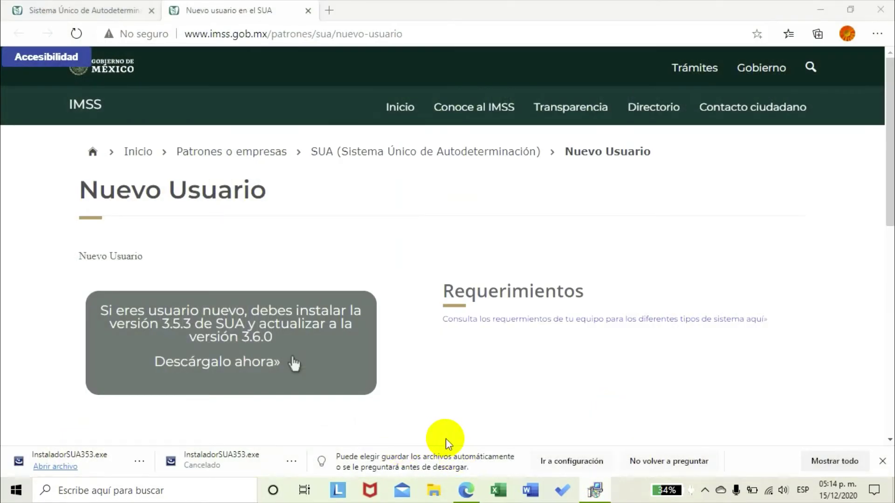
Show InstaladorSUA353 in the Descargas folder, and minimize the browser and folder windows to reach the installation wizard
{"action": "left_click", "coordinate": [139, 460]}
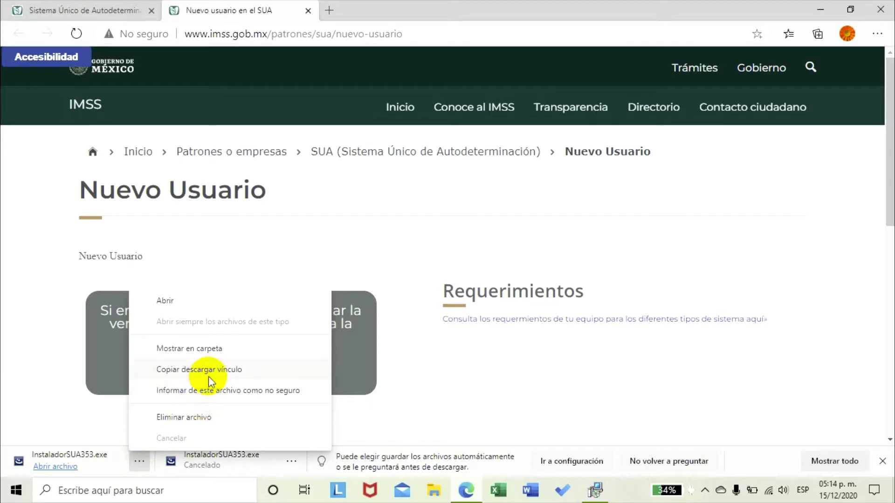
{"action": "left_click", "coordinate": [217, 351]}
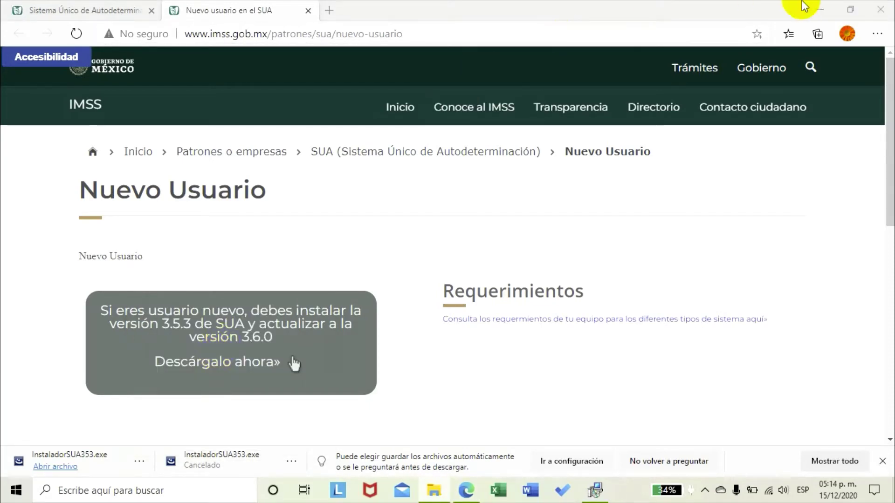
{"action": "left_click", "coordinate": [820, 9]}
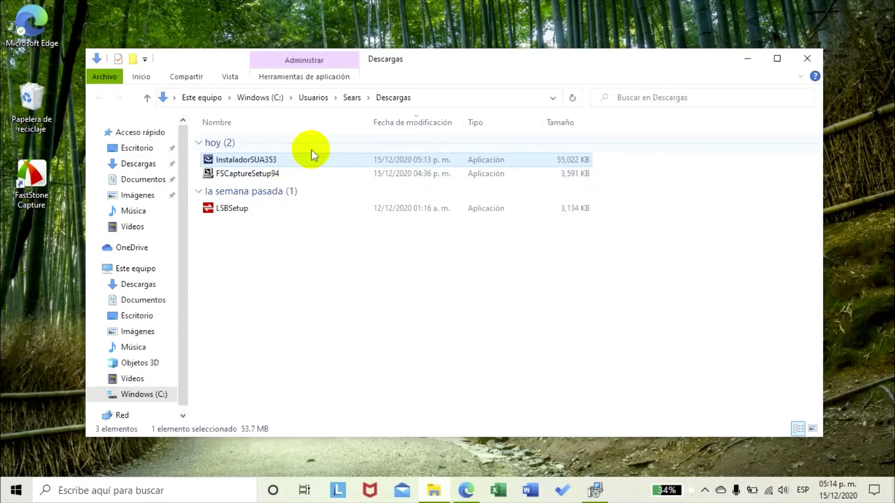
{"action": "left_click", "coordinate": [750, 60]}
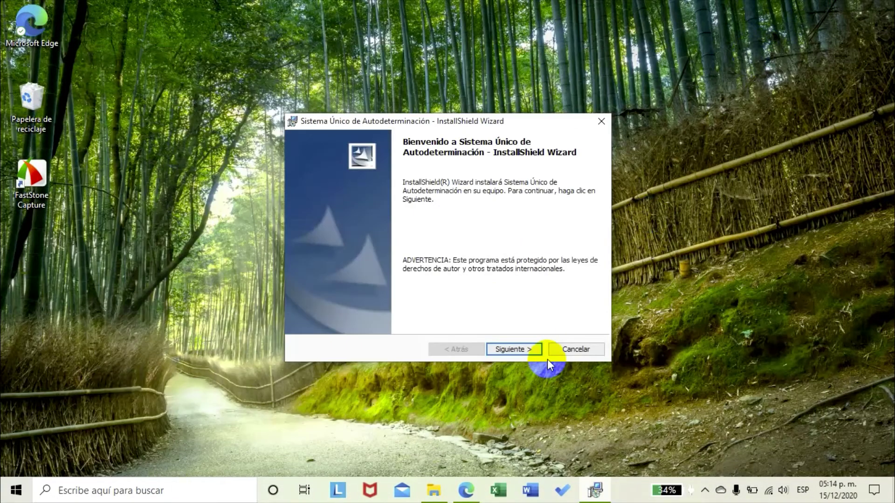
Install Sistema Único de Autodeterminación in C:\Cobranza\ with the wizard and finish the installation
{"action": "left_click_drag", "start_coordinate": [460, 122], "coordinate": [451, 90]}
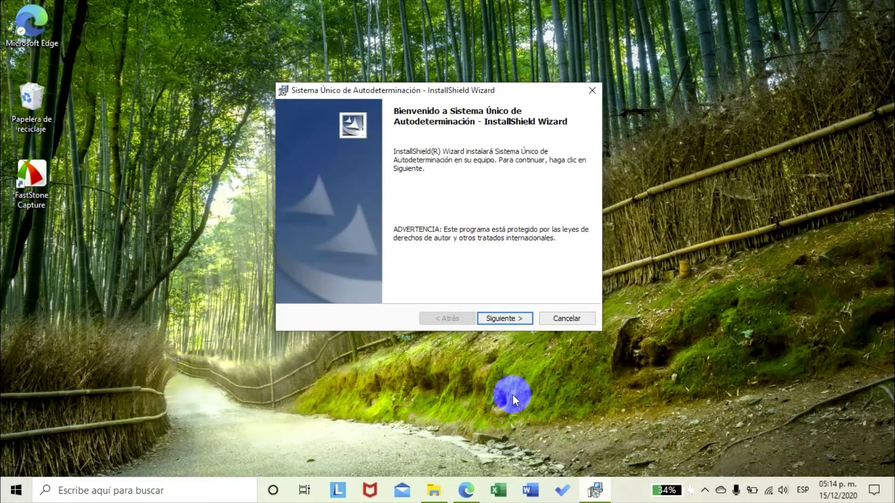
{"action": "left_click", "coordinate": [508, 318]}
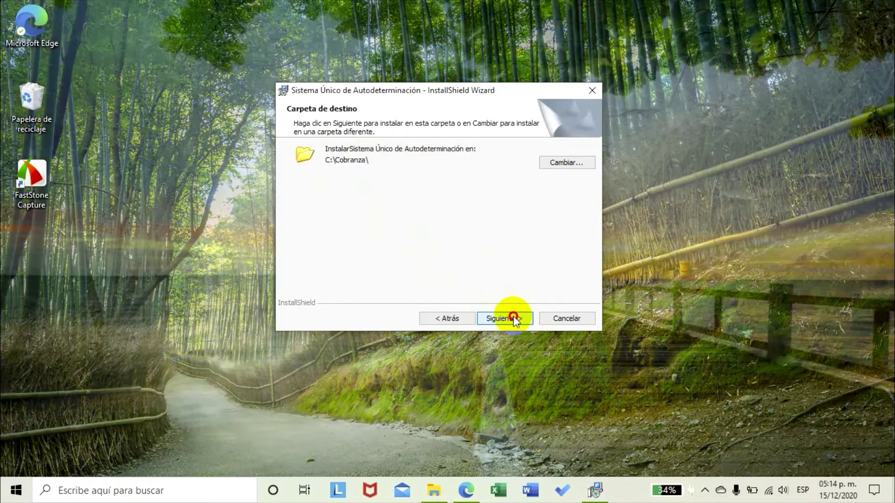
{"action": "left_click", "coordinate": [513, 316]}
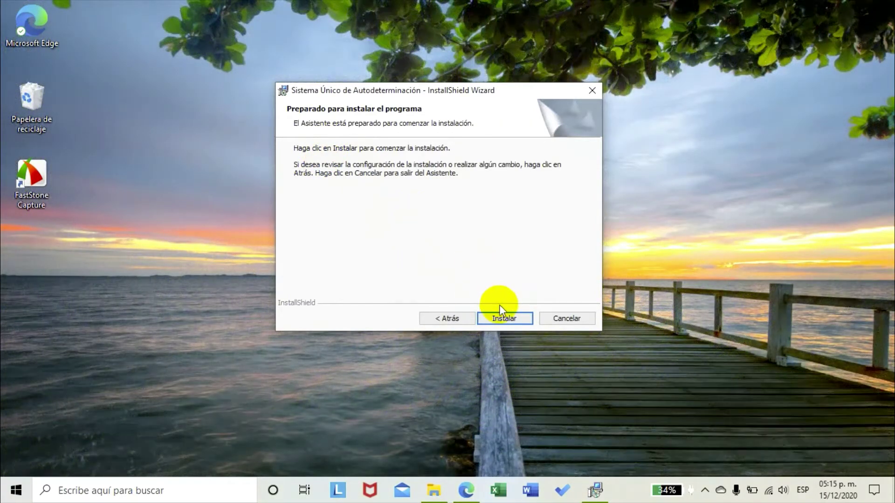
{"action": "left_click", "coordinate": [502, 318]}
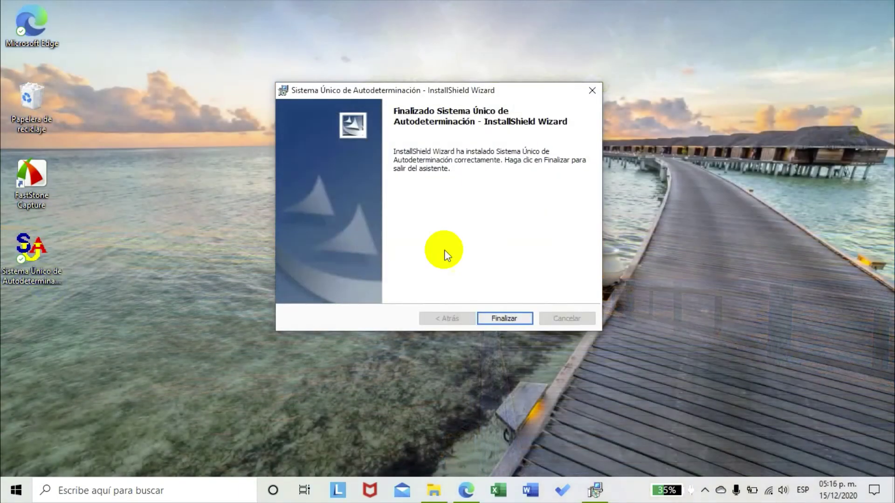
{"action": "left_click", "coordinate": [516, 317]}
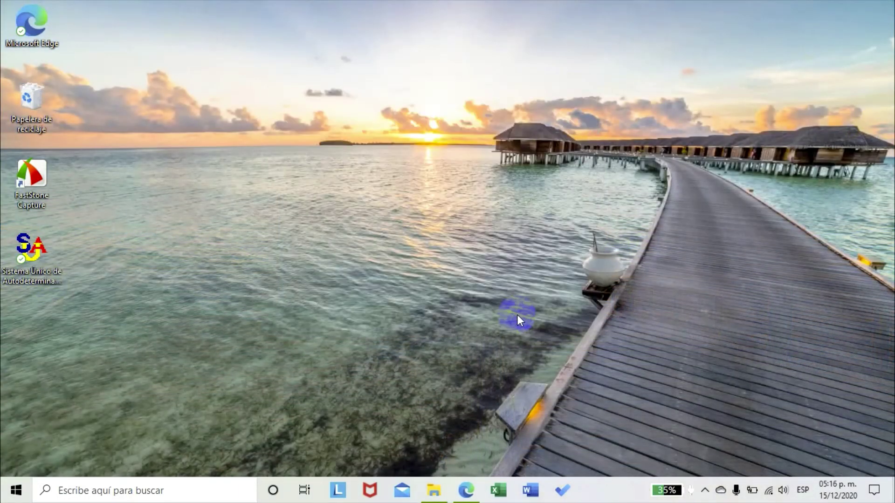
Launch Sistema Único de Autodeterminación from the desktop and dismiss its startup messages to reach the access key form
{"action": "left_click", "coordinate": [43, 273]}
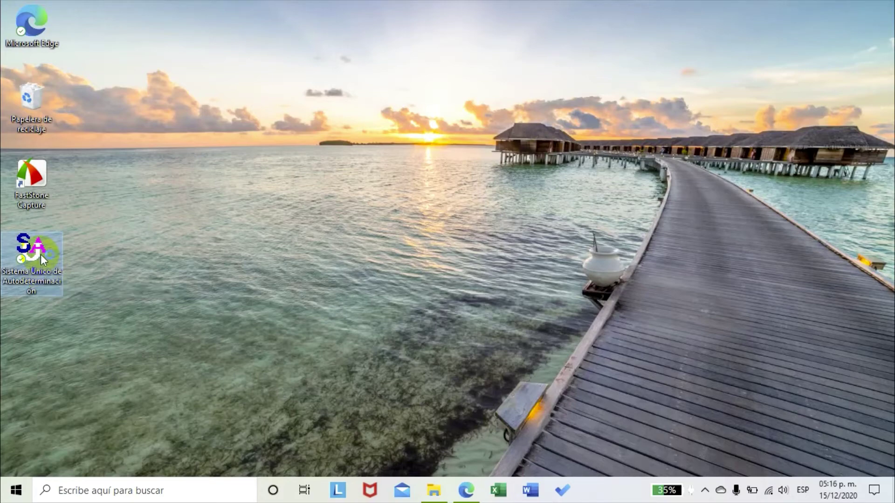
{"action": "key", "text": "shift+F10"}
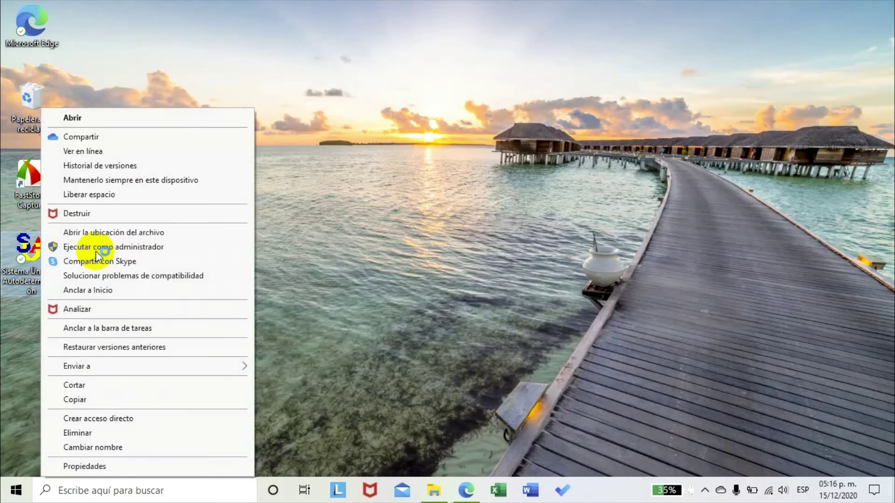
{"action": "left_click", "coordinate": [94, 116]}
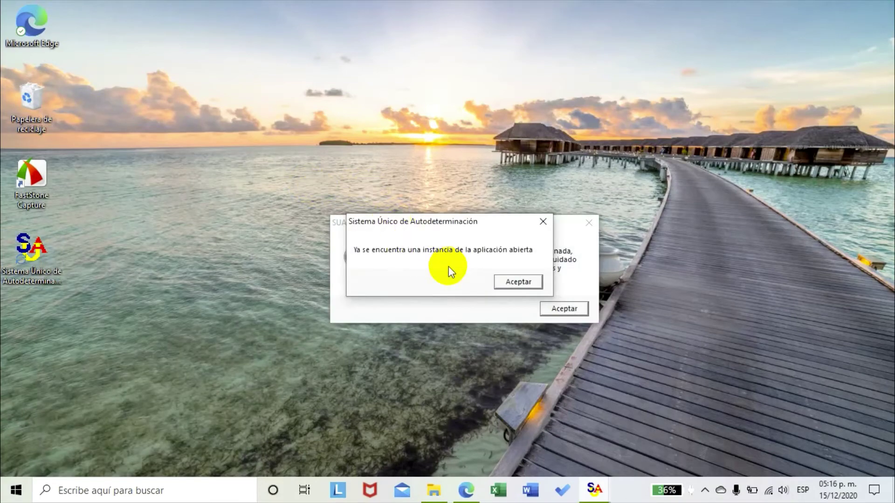
{"action": "left_click", "coordinate": [511, 281]}
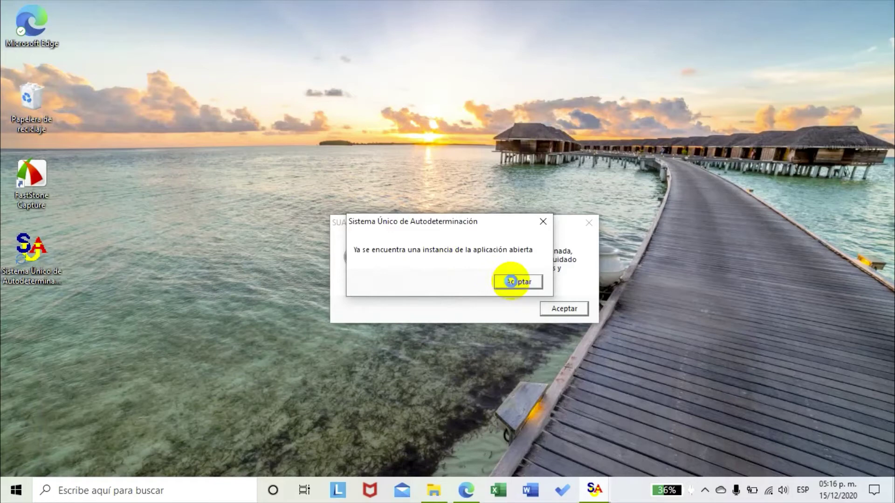
{"action": "left_click", "coordinate": [590, 223]}
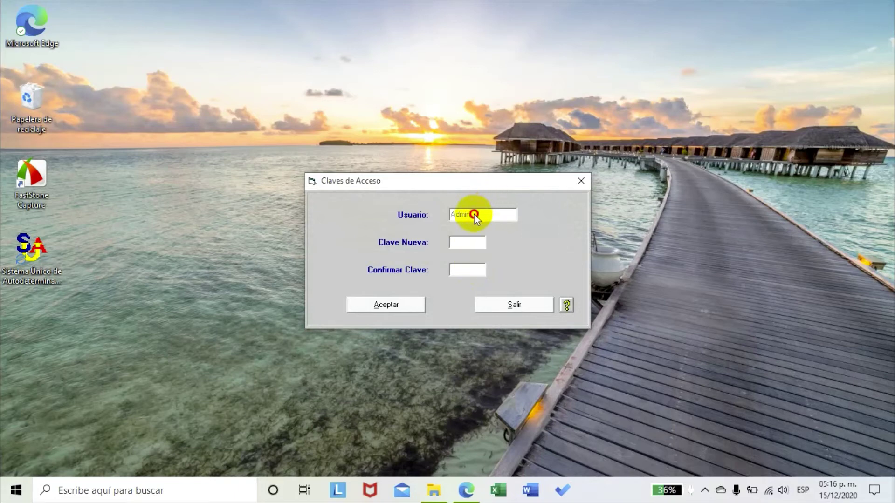
Enter and confirm a new access password for the Admin user, and accept the update
{"action": "left_click", "coordinate": [464, 243]}
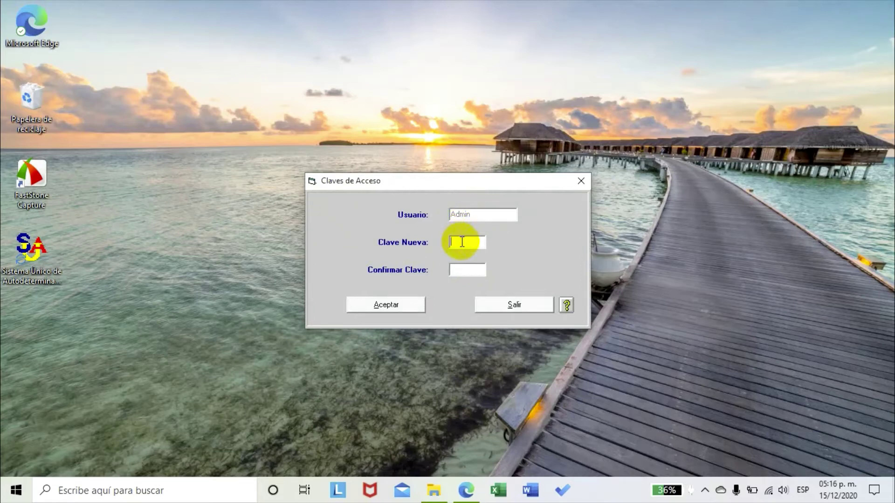
{"action": "type", "text": "***"}
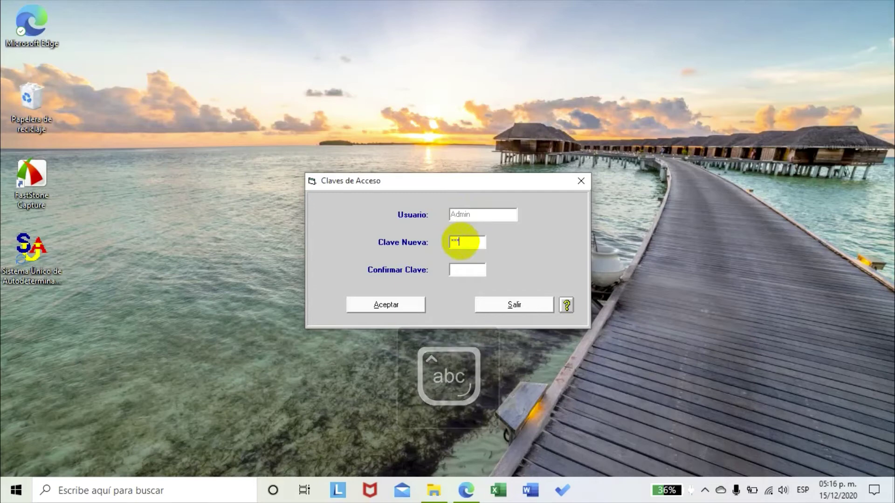
{"action": "type", "text": "**"}
{"action": "left_click", "coordinate": [470, 269]}
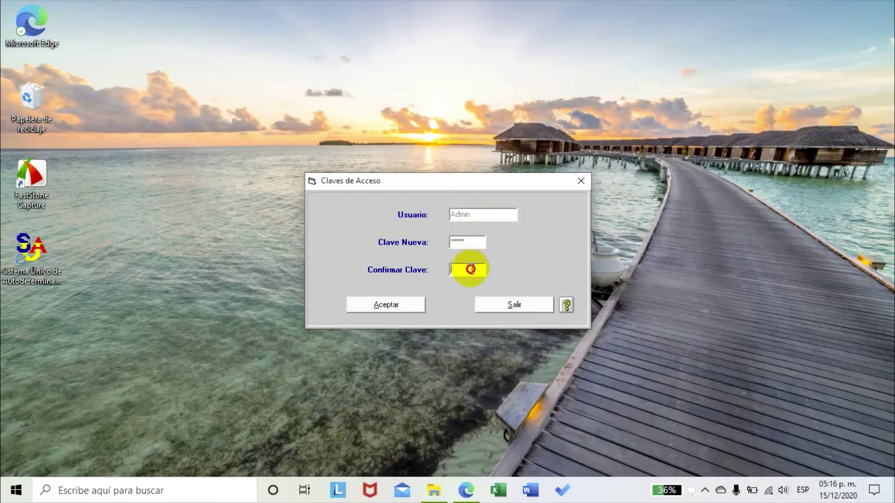
{"action": "type", "text": "*****"}
{"action": "left_click", "coordinate": [409, 305]}
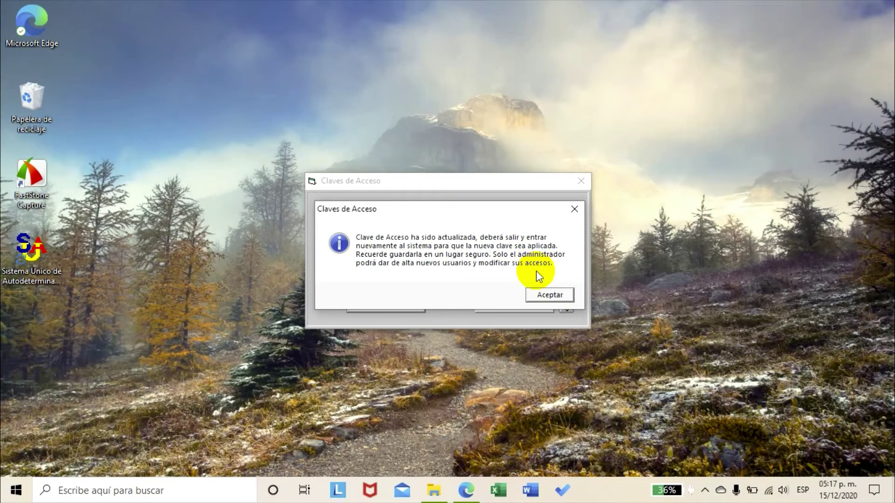
{"action": "left_click", "coordinate": [550, 295]}
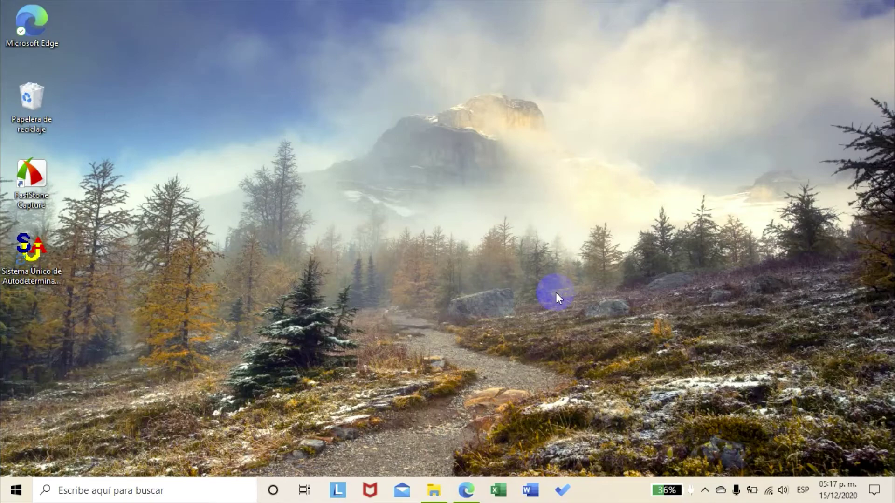
Reopen Sistema Único de Autodeterminación to view its login window, and exit the system without signing in
{"action": "double_click", "coordinate": [21, 259]}
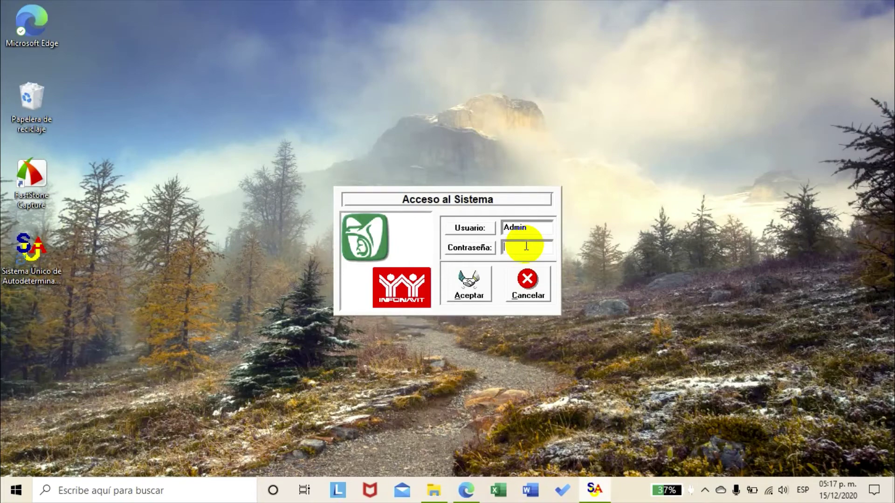
{"action": "left_click", "coordinate": [528, 278]}
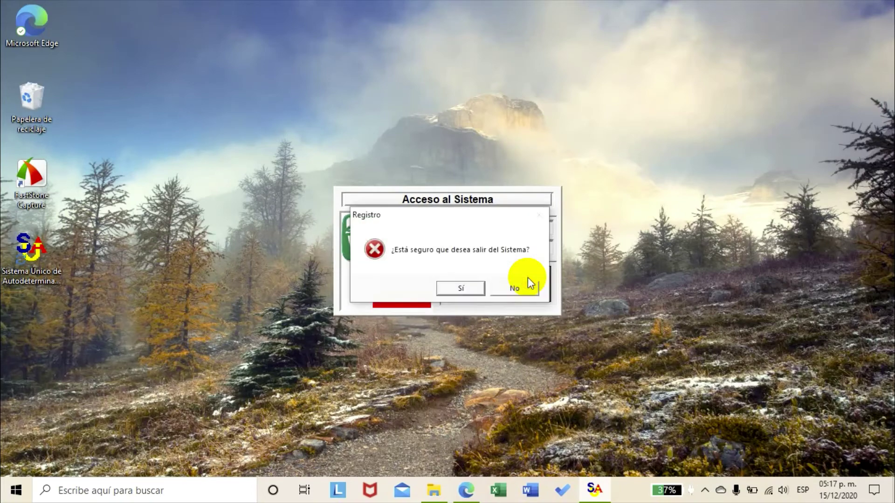
{"action": "left_click", "coordinate": [457, 287]}
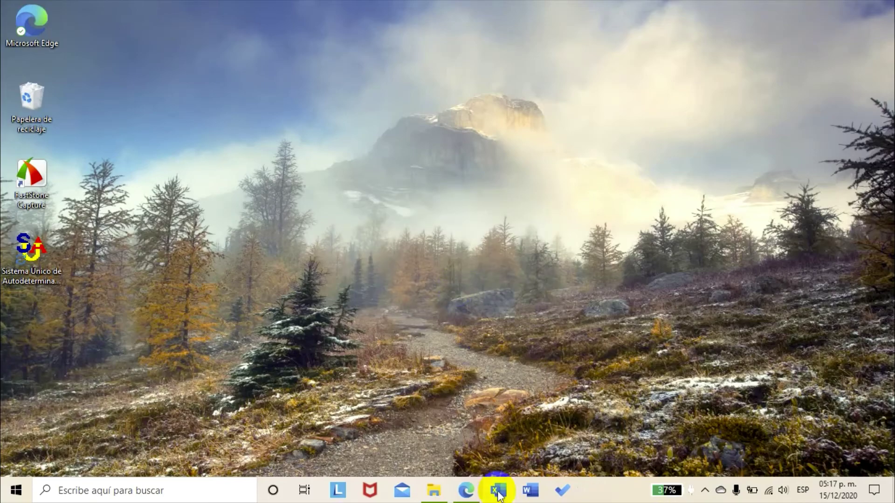
Switch back to Microsoft Edge and open the SUA 3.6.0 update page from the main SUA page
{"action": "left_click", "coordinate": [459, 494]}
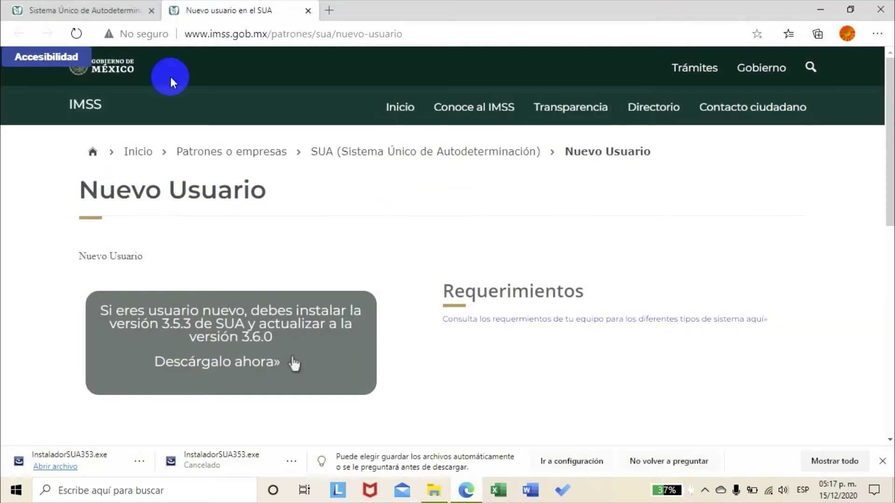
{"action": "left_click", "coordinate": [88, 10]}
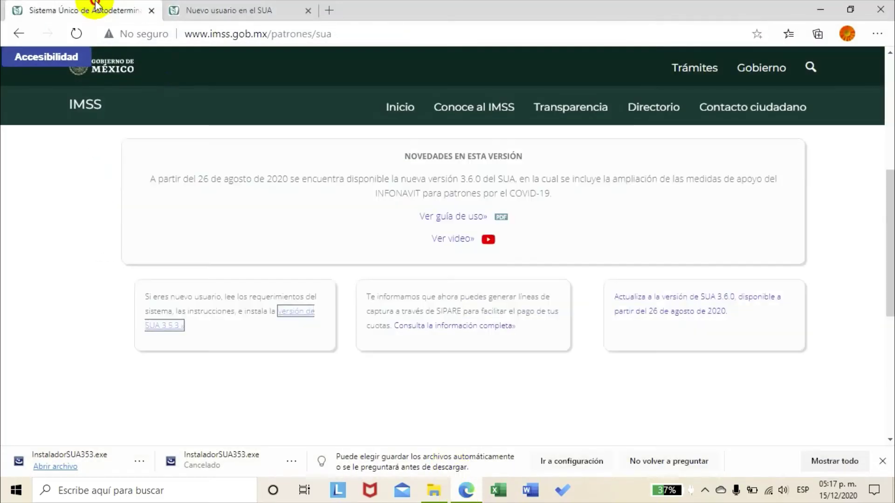
{"action": "left_click", "coordinate": [677, 320]}
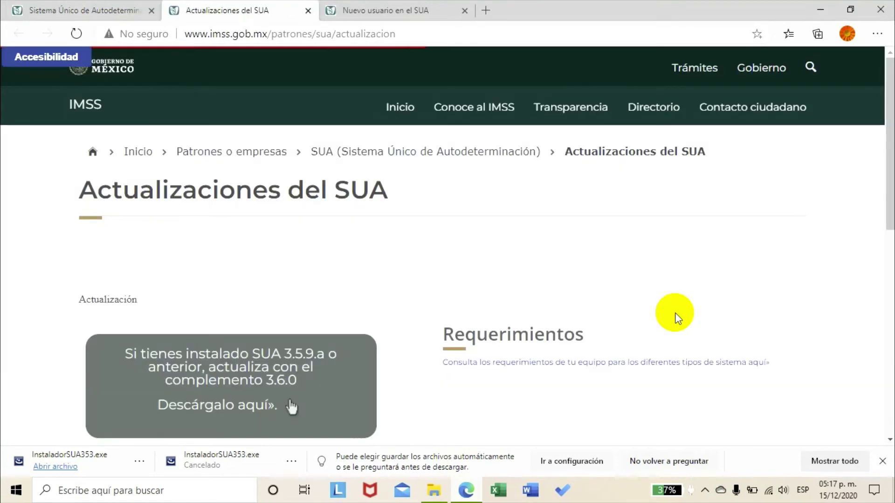
{"action": "scroll", "coordinate": [490, 295], "scroll_direction": "down", "scroll_amount": 5}
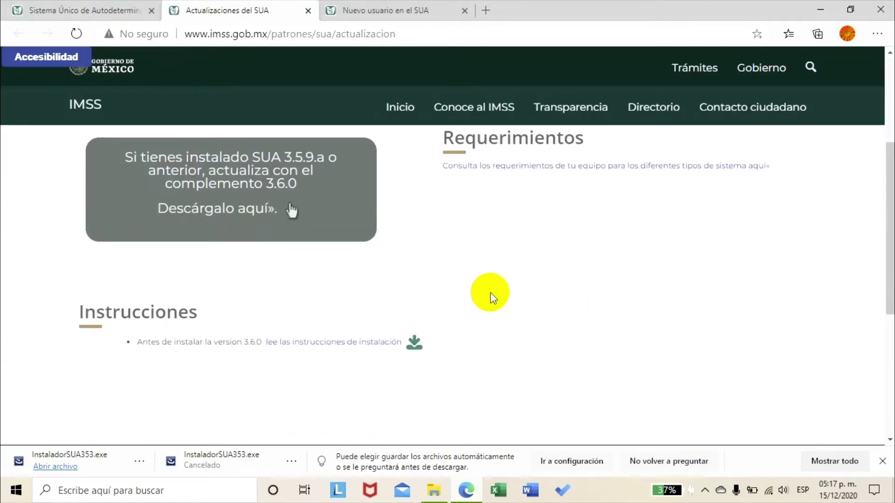
Download the SUA 3.6.0 complement, VersionSUA360.exe, from the Actualizaciones del SUA page
{"action": "scroll", "coordinate": [493, 298], "scroll_direction": "up", "scroll_amount": 1}
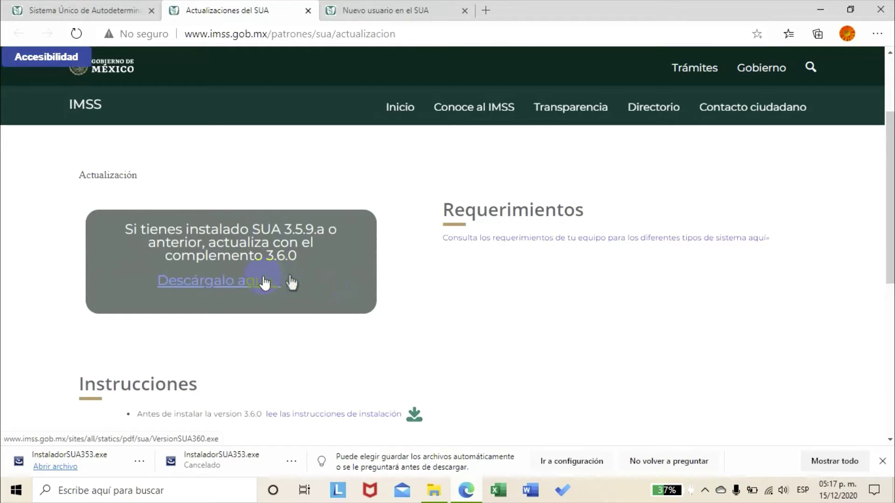
{"action": "left_click", "coordinate": [61, 10]}
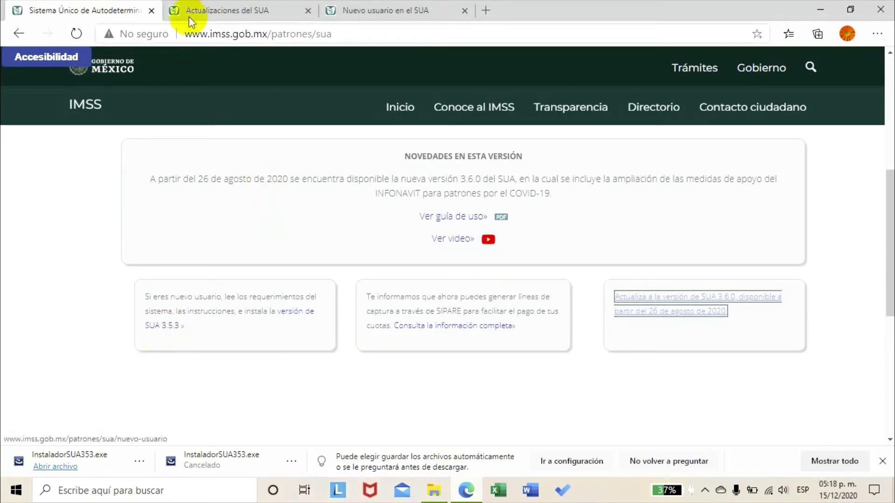
{"action": "left_click", "coordinate": [205, 9]}
{"action": "left_click", "coordinate": [248, 291]}
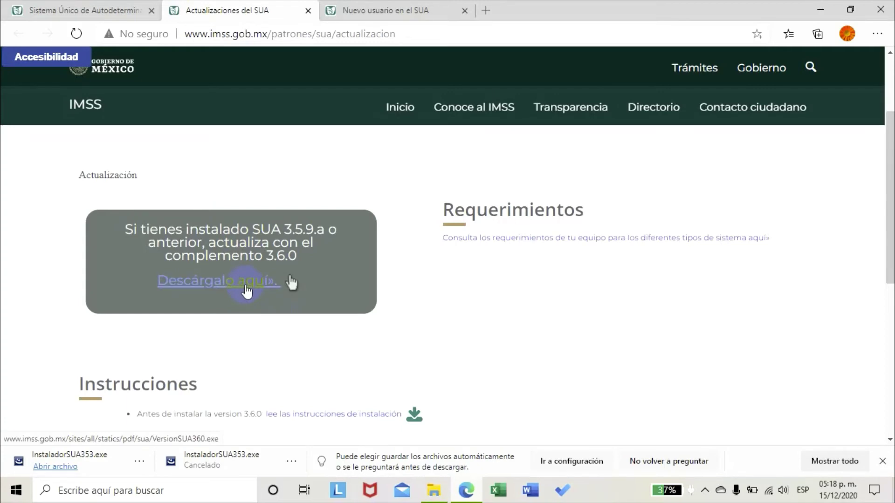
{"action": "left_click", "coordinate": [247, 290]}
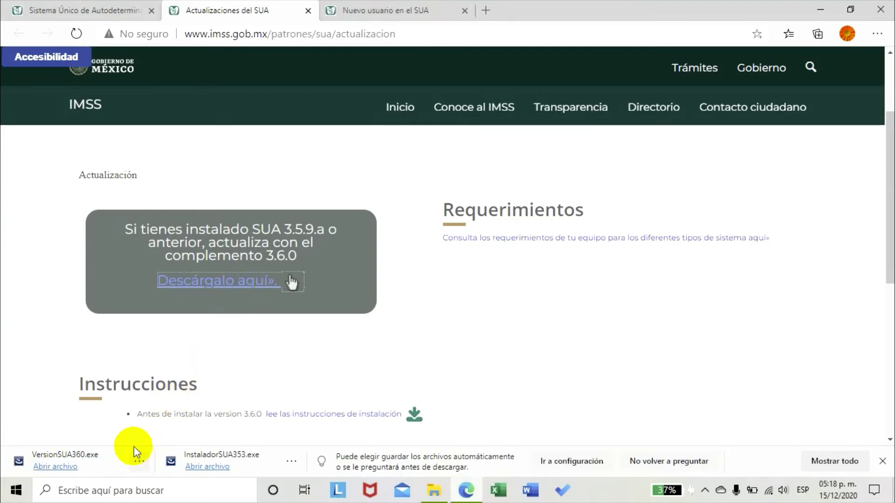
Run VersionSUA360.exe and complete the installation in the default folder C:\Cobranza\SUA\
{"action": "left_click", "coordinate": [67, 468]}
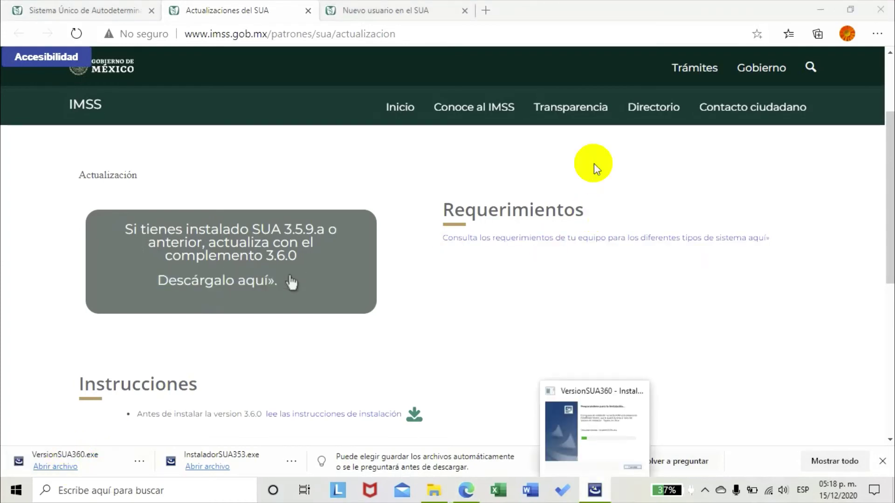
{"action": "key", "text": "super+d"}
{"action": "left_click", "coordinate": [596, 489]}
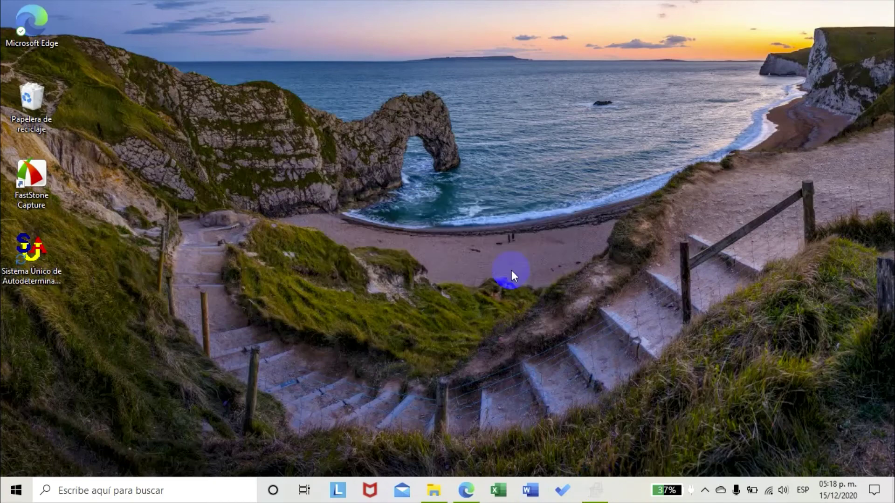
{"action": "left_click", "coordinate": [511, 345]}
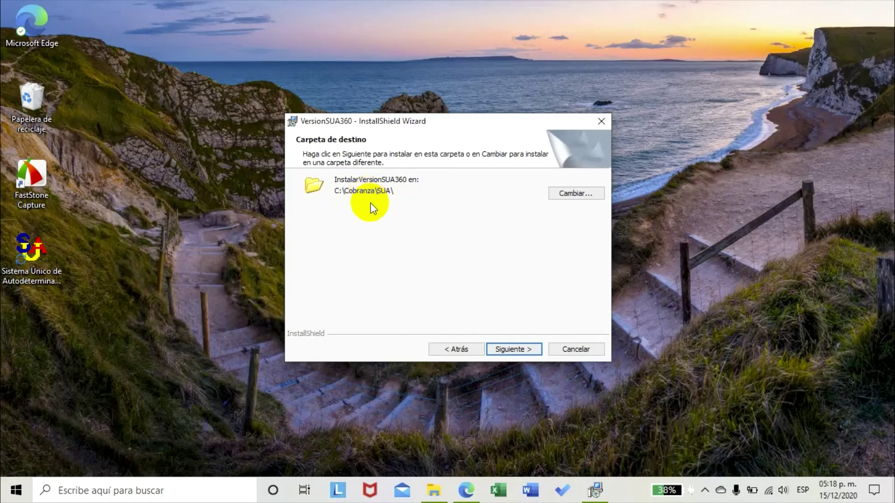
{"action": "left_click", "coordinate": [508, 348]}
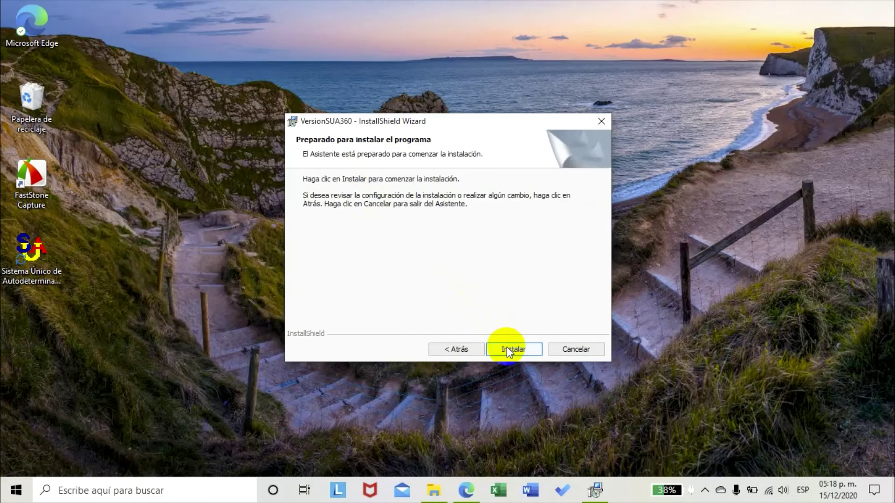
{"action": "left_click", "coordinate": [507, 349]}
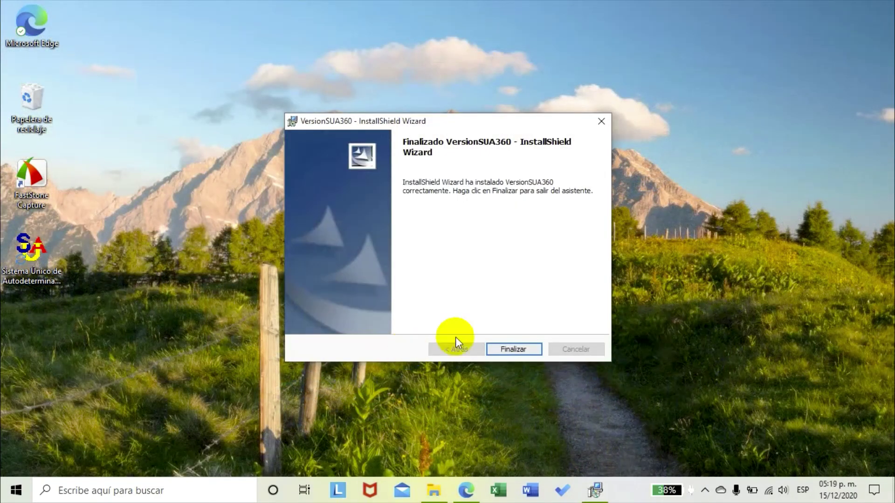
{"action": "left_click", "coordinate": [519, 348]}
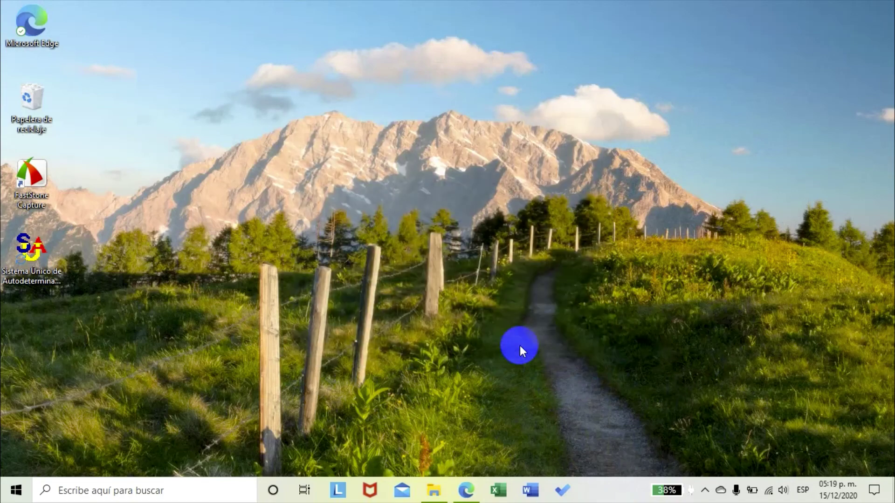
Launch Sistema Único de Autodeterminación from the desktop and dismiss the Salarios Mínimos, UMA and Valor INFONAVIT notices
{"action": "left_click", "coordinate": [53, 258]}
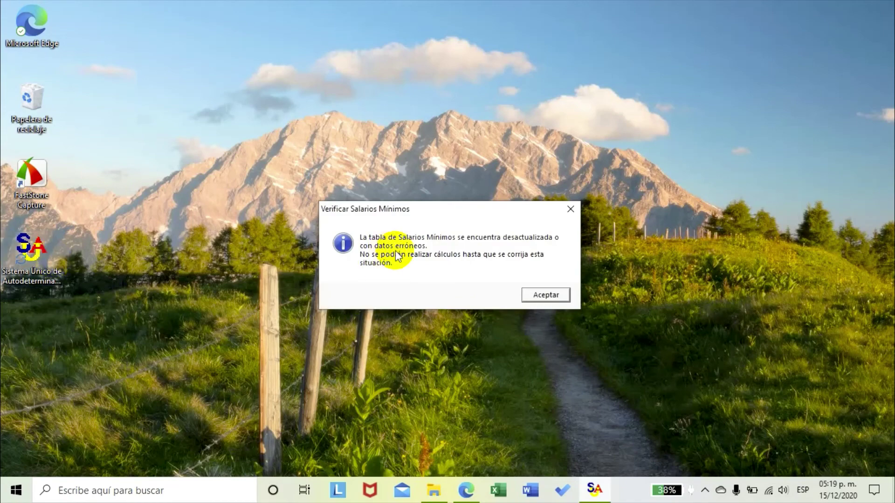
{"action": "left_click", "coordinate": [537, 293]}
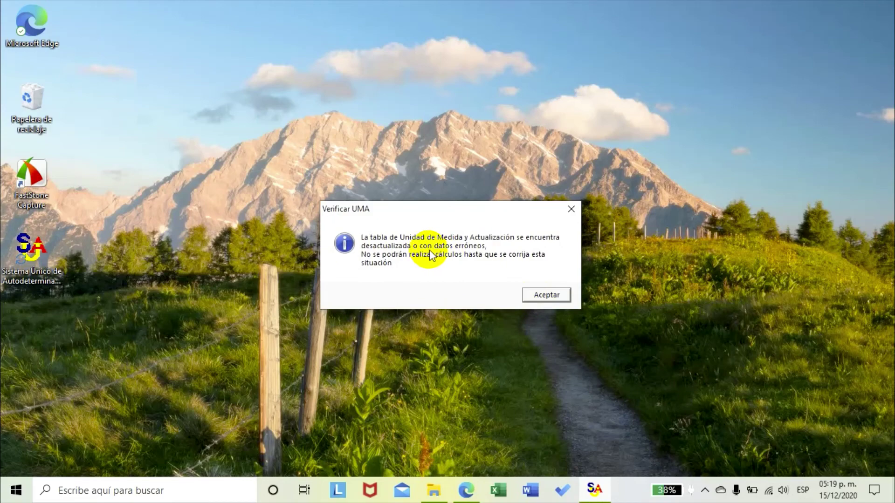
{"action": "left_click", "coordinate": [544, 295]}
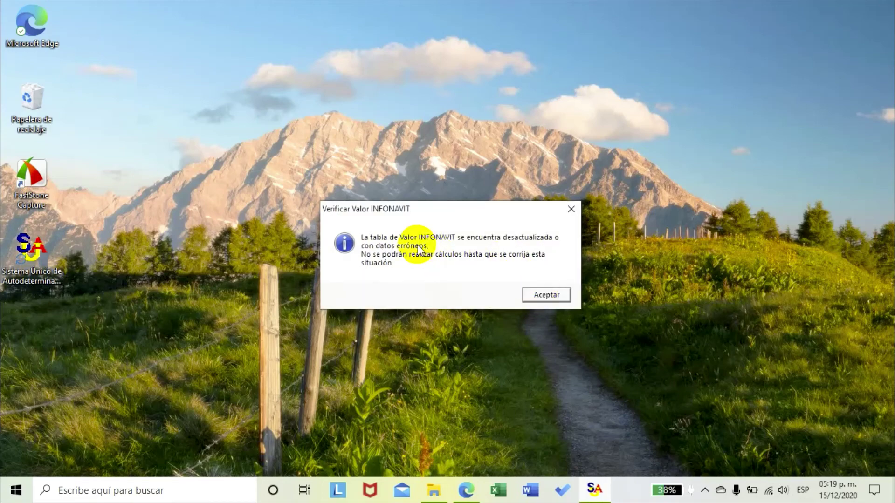
{"action": "left_click", "coordinate": [557, 299]}
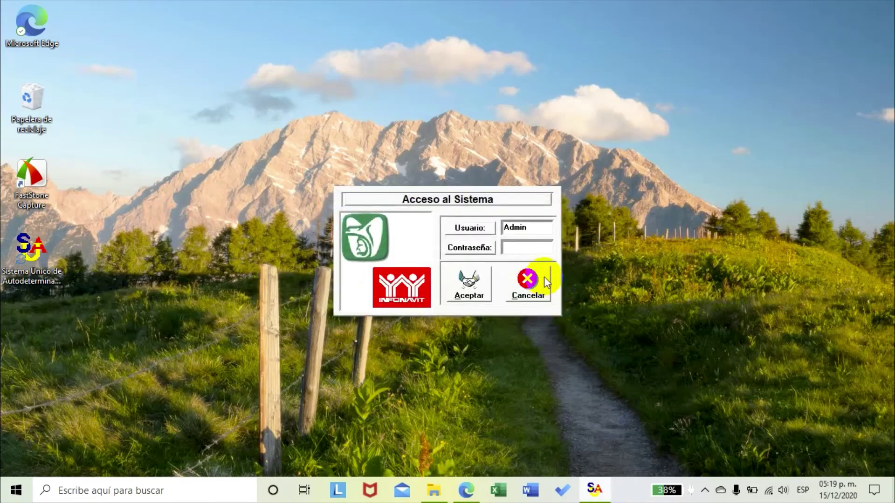
Enter the access password for the Admin user and sign in to the system
{"action": "left_click", "coordinate": [512, 246]}
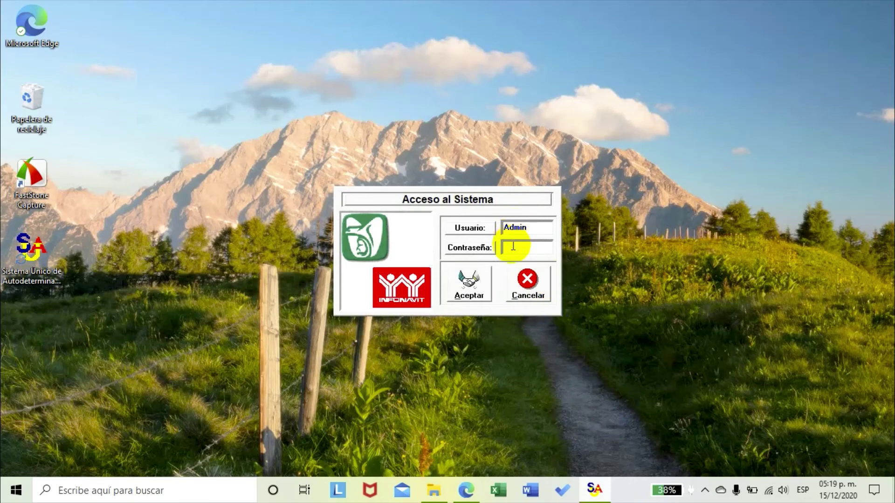
{"action": "type", "text": "*****"}
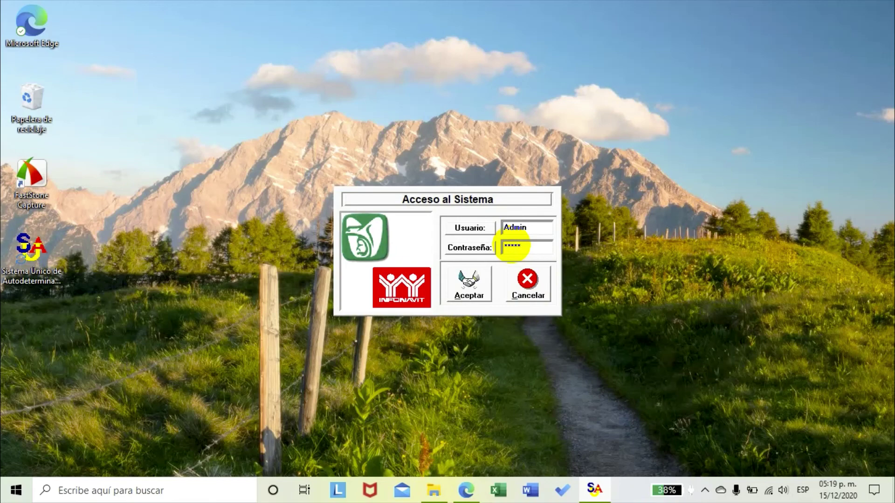
{"action": "left_click", "coordinate": [475, 282]}
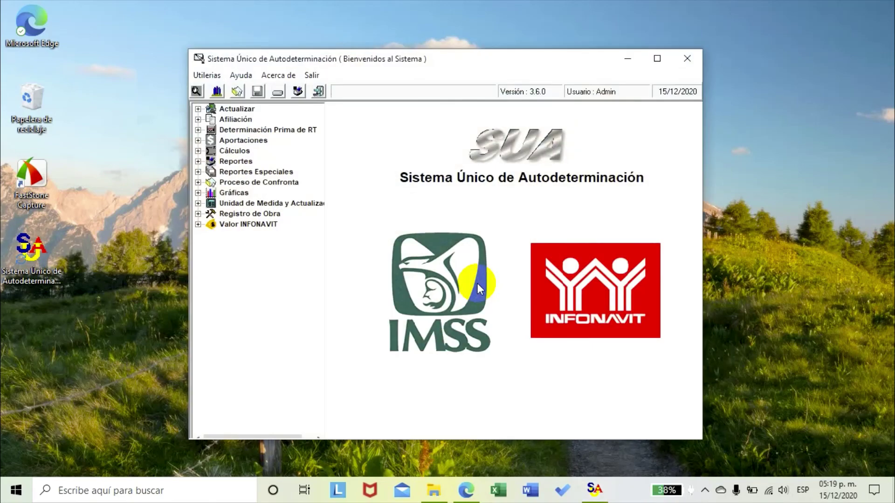
Expand the Actualizar group, try to open Trabajadores, and dismiss the resulting message
{"action": "double_click", "coordinate": [213, 109]}
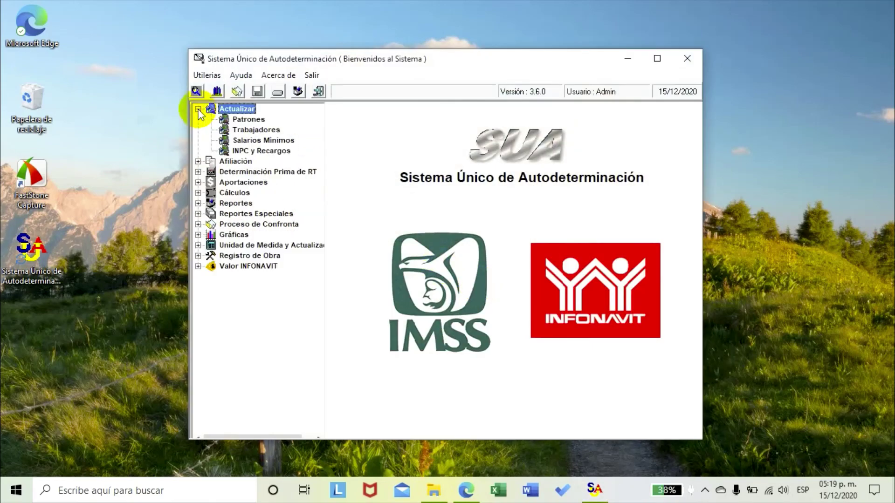
{"action": "double_click", "coordinate": [242, 130]}
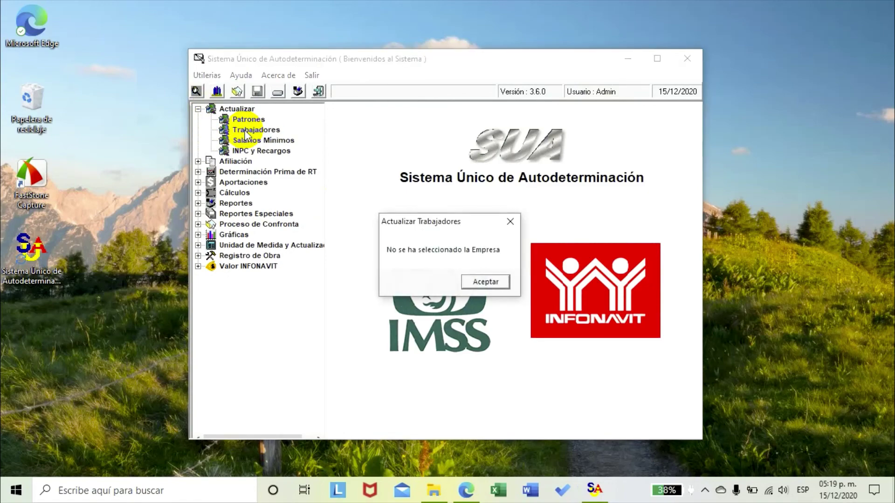
{"action": "left_click", "coordinate": [511, 221]}
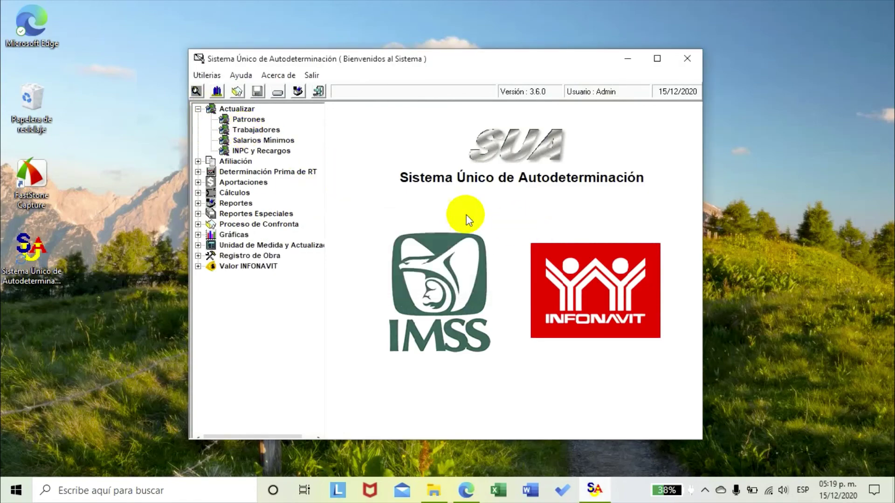
Open the Salarios Mínimos catalog under Actualizar to view its wage table, and close it
{"action": "double_click", "coordinate": [268, 141]}
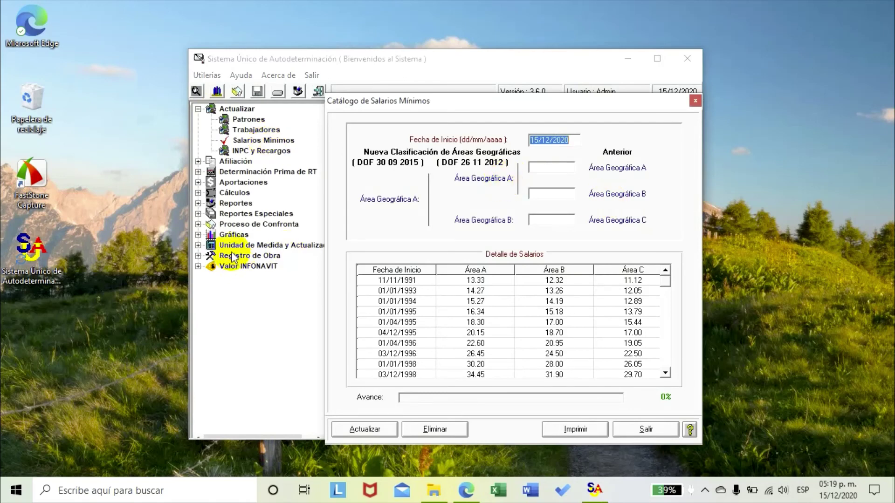
{"action": "left_click", "coordinate": [201, 252]}
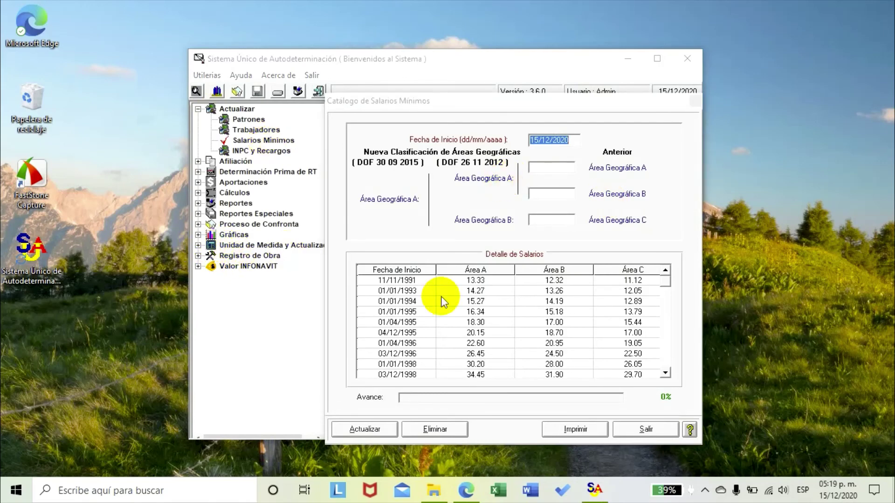
{"action": "left_click", "coordinate": [695, 101]}
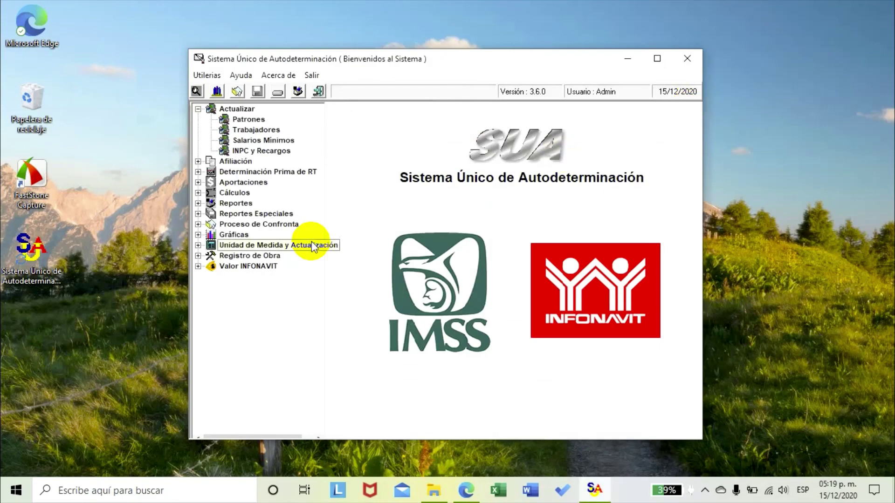
Open Actualizar UMA under Unidad de Medida y Actualización to view the UMA catalog, and close it
{"action": "left_click", "coordinate": [198, 245]}
{"action": "left_click", "coordinate": [244, 258]}
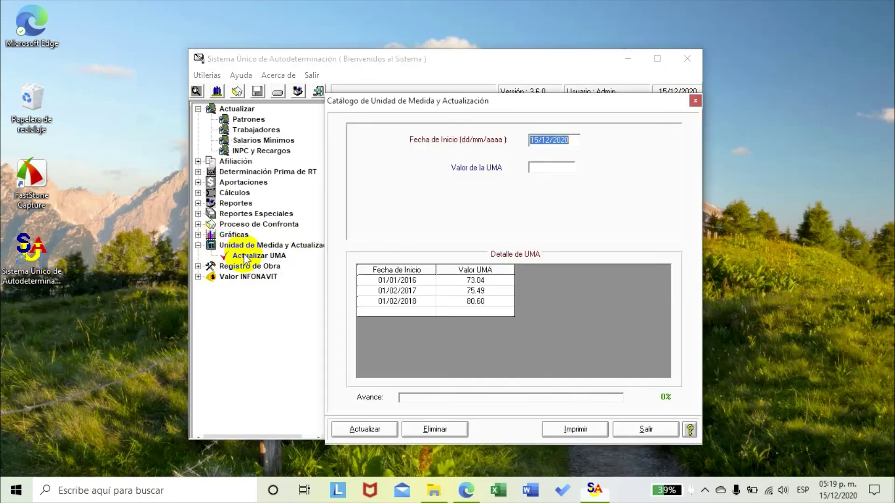
{"action": "left_click", "coordinate": [696, 100]}
View the Valores INFONAVIT catalog through Actualizar VI, close it, and exit Sistema Único de Autodeterminación
{"action": "left_click", "coordinate": [199, 277]}
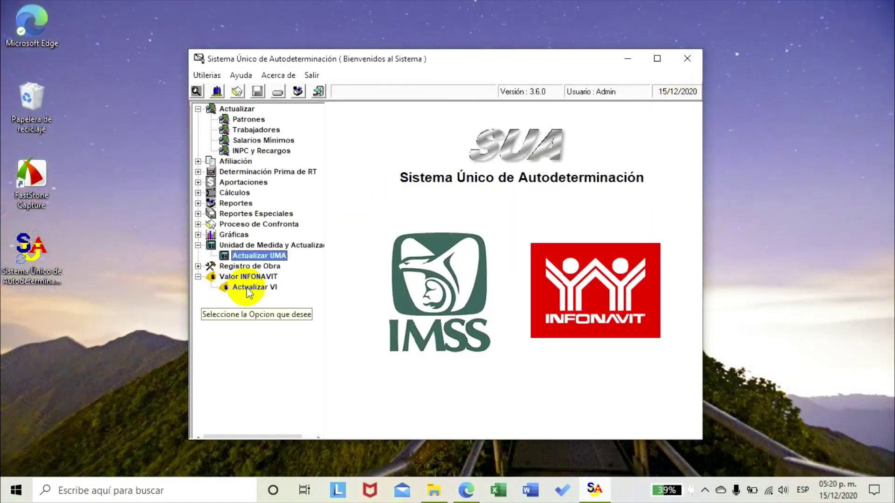
{"action": "left_click", "coordinate": [236, 288]}
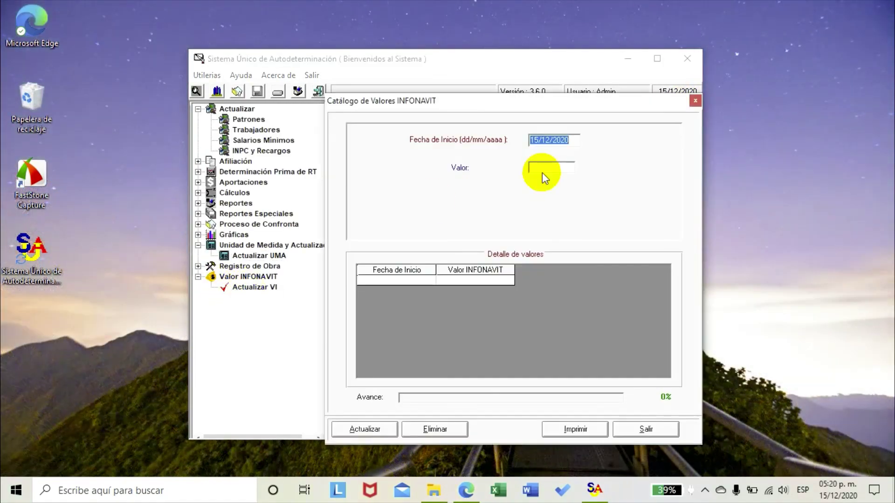
{"action": "left_click", "coordinate": [696, 101]}
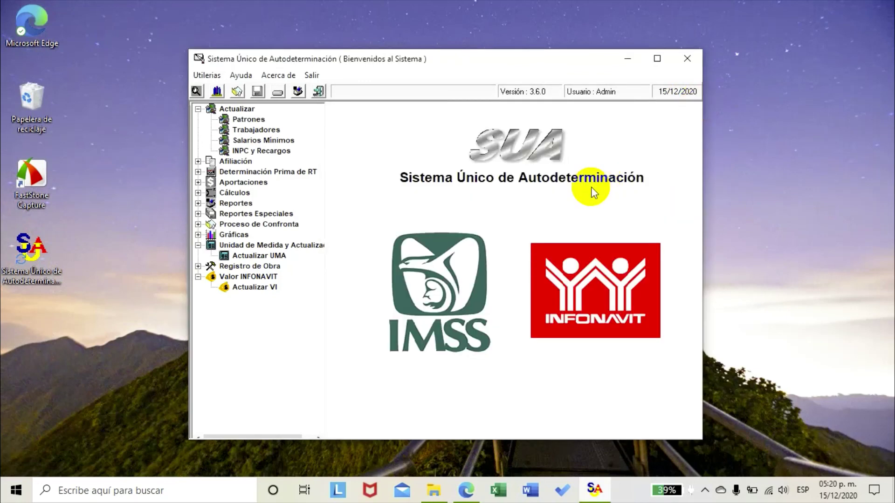
{"action": "left_click", "coordinate": [688, 61]}
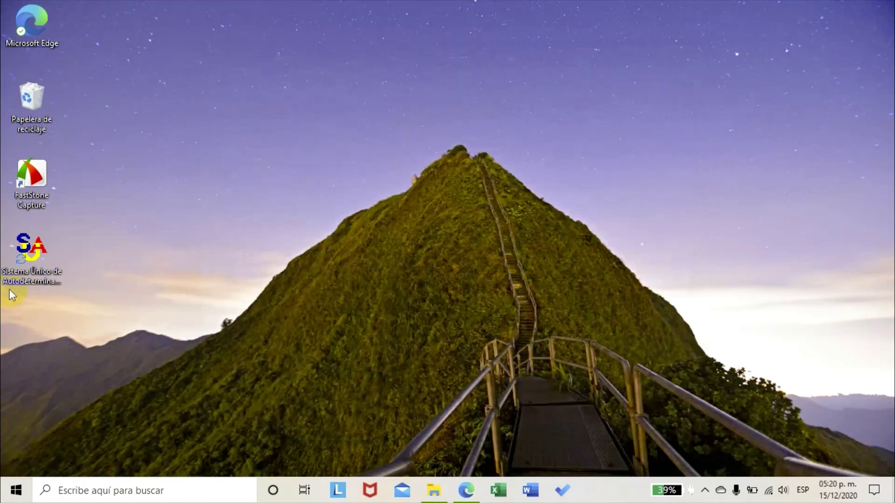